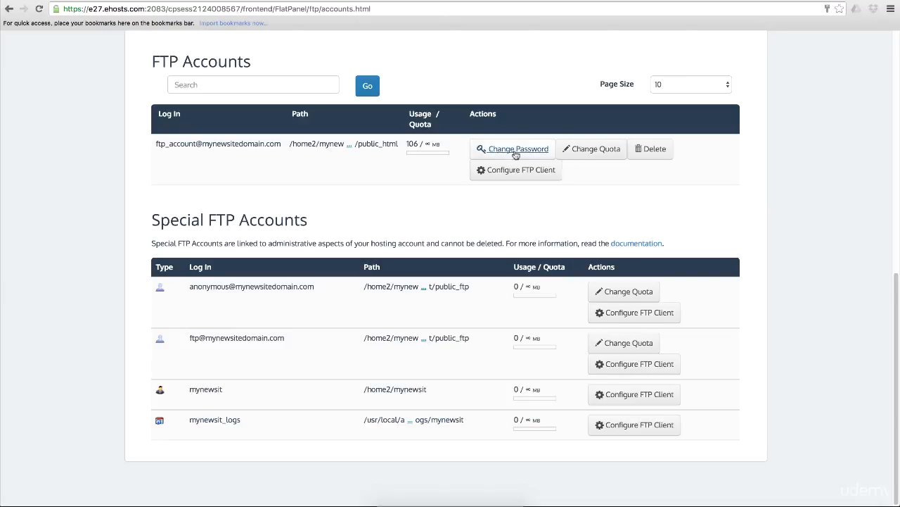
Show the FTP client configuration details for the public_html FTP account and switch to FileZilla.
click(507, 178)
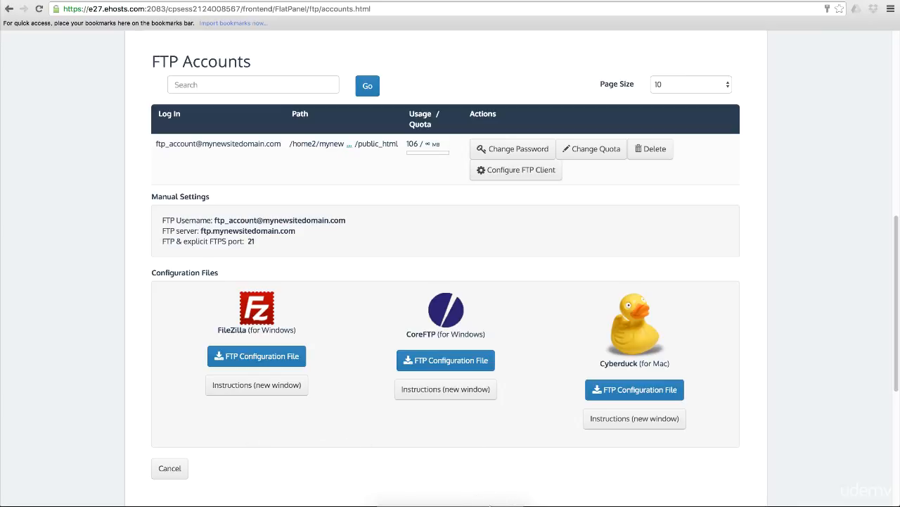
click(486, 501)
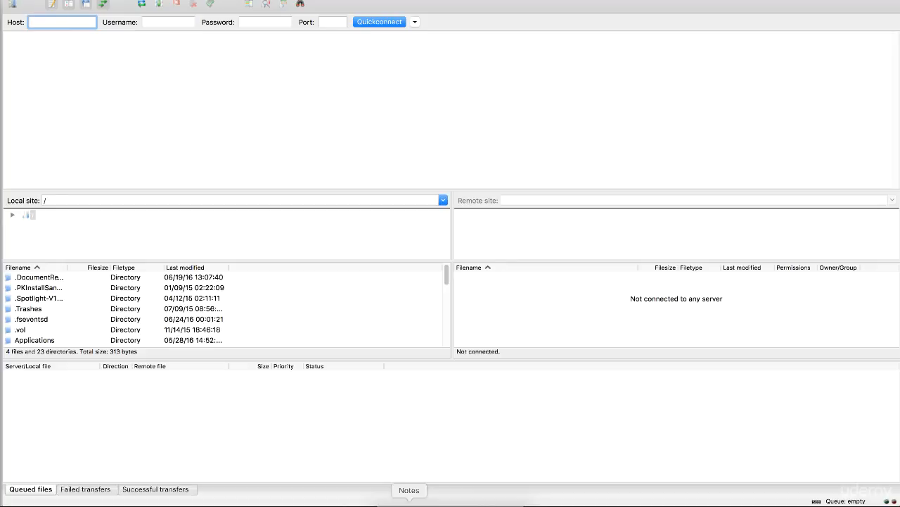
Copy the FTP server address ftp.mynewsitedomain.com from Notes and enter it as the host in FileZilla.
click(409, 500)
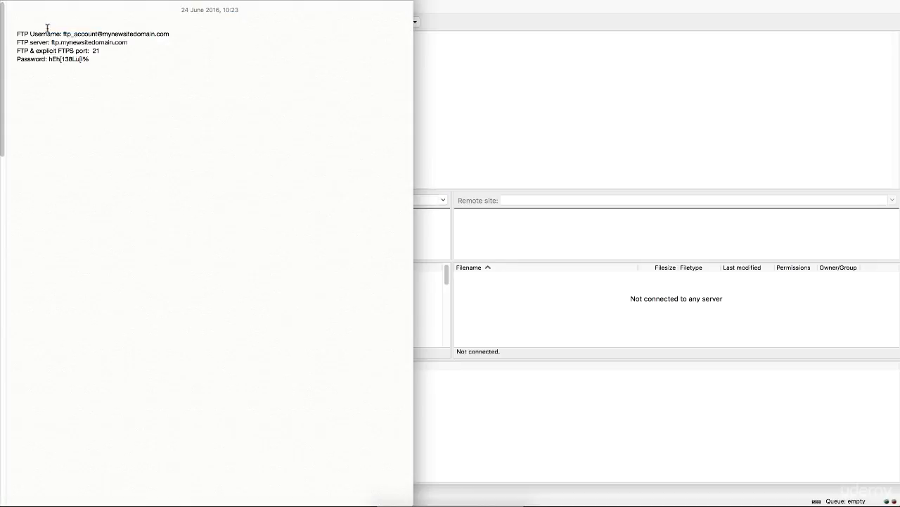
drag(51, 42, 136, 42)
key(super+c)
click(629, 13)
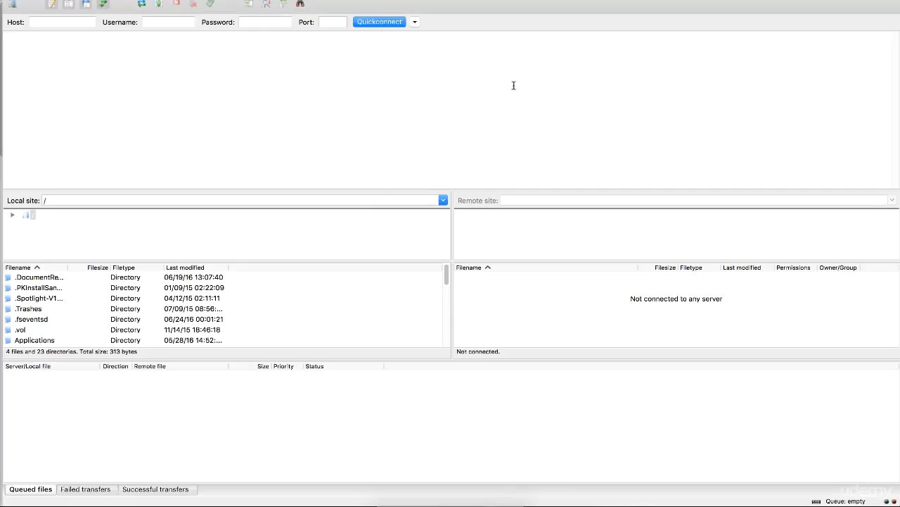
click(55, 23)
key(super+v)
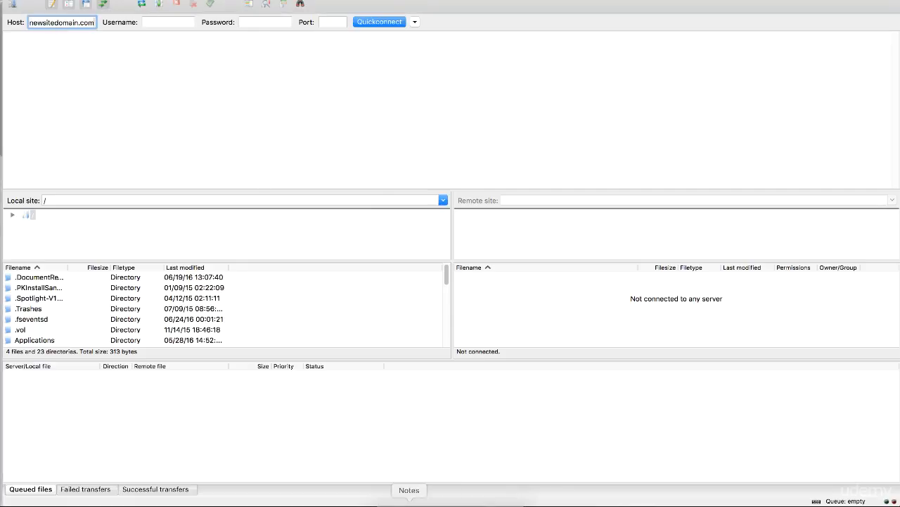
Copy the FTP username from Notes and enter it as the connection username in FileZilla.
click(408, 501)
drag(63, 34, 185, 30)
key(super+c)
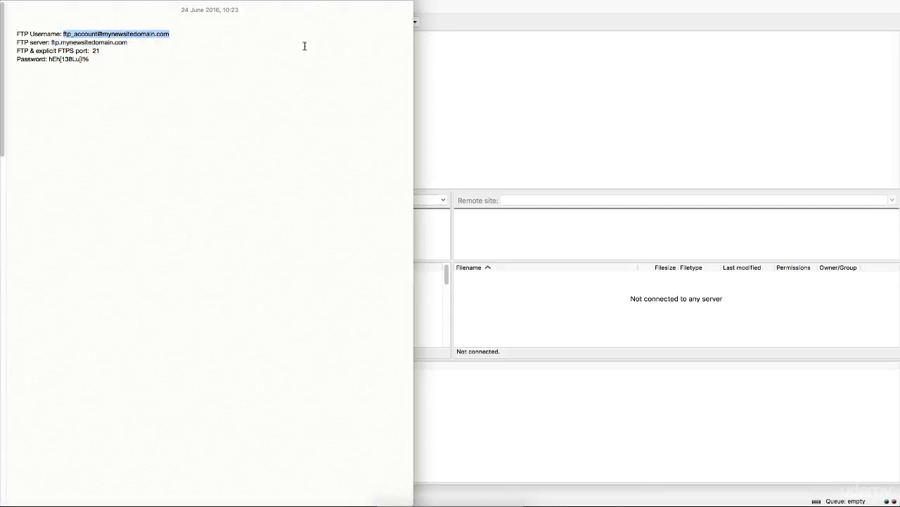
click(455, 97)
click(167, 22)
key(super+v)
Copy the FTP account password from Notes and enter it as the connection password in FileZilla.
click(408, 501)
drag(49, 59, 87, 61)
key(super+c)
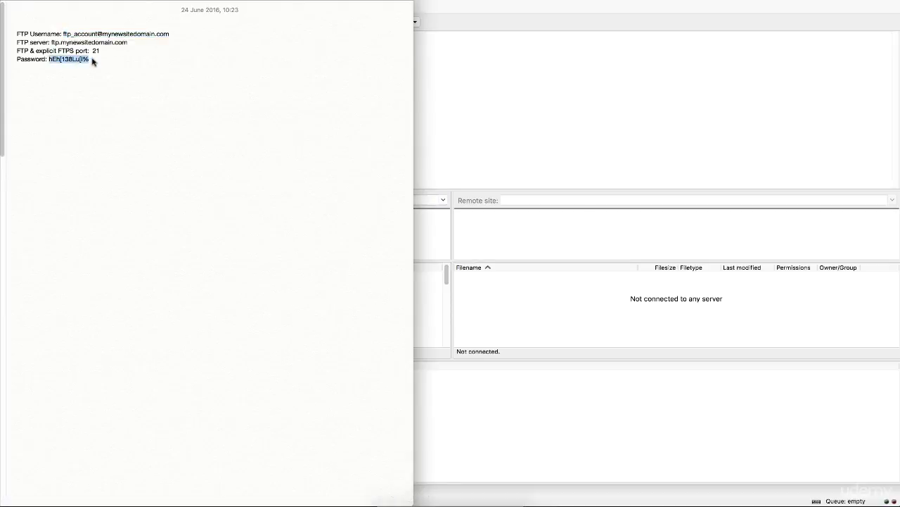
click(513, 136)
click(266, 23)
key(super+v)
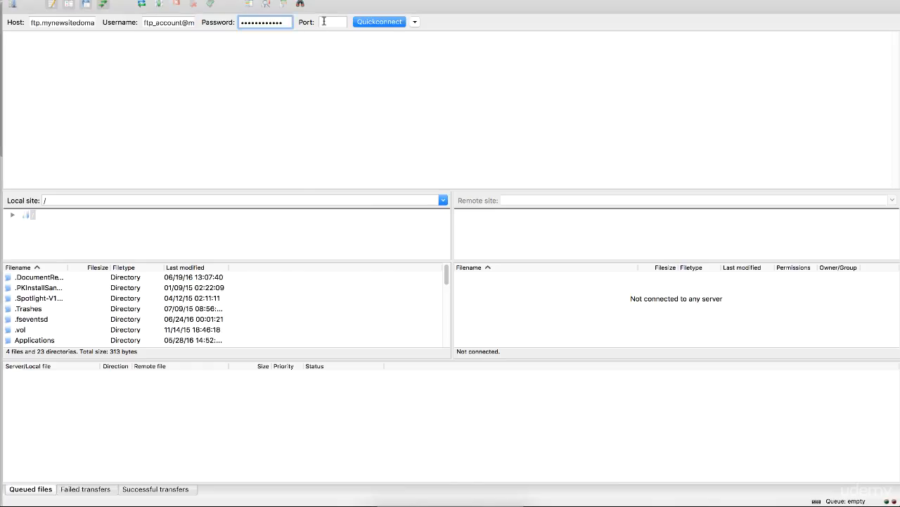
Set the port to 21, connect to the FTP server and accept its unknown certificate for this session.
click(325, 22)
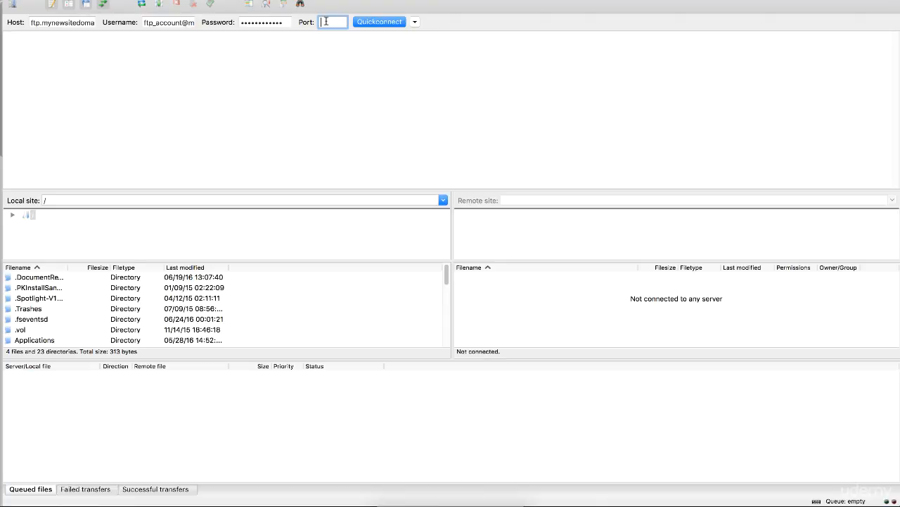
text(21)
click(380, 21)
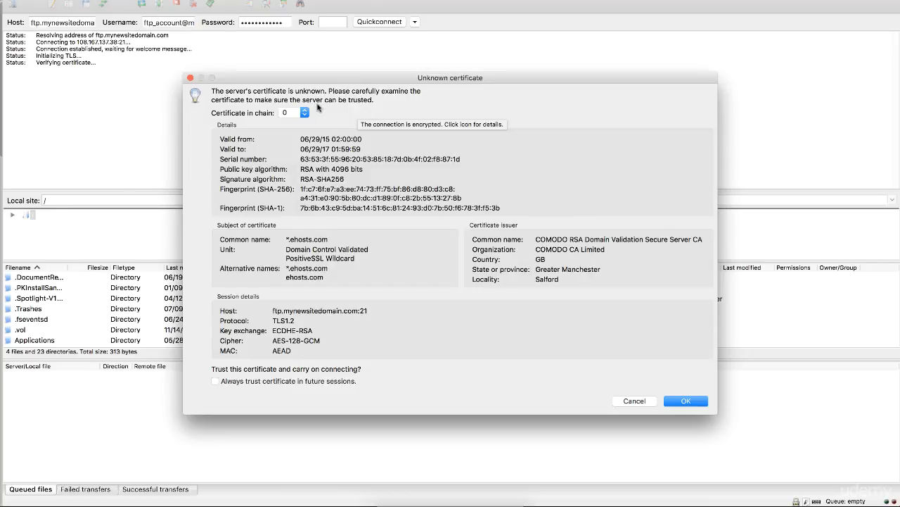
click(687, 401)
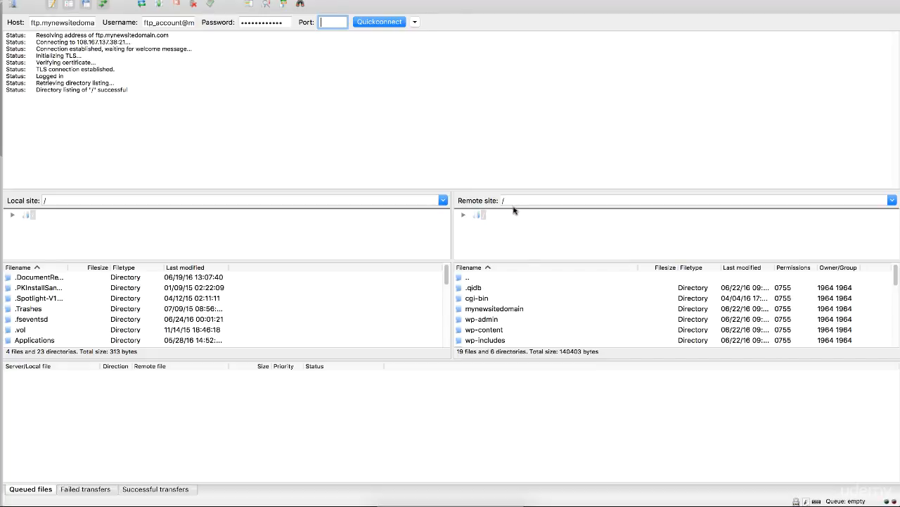
Shrink the message log to give the file lists more height and locate .htaccess in the remote root.
drag(523, 191, 514, 60)
mouse_move(893, 201)
mouse_down()
mouse_move(893, 251)
mouse_move(886, 200)
mouse_up()
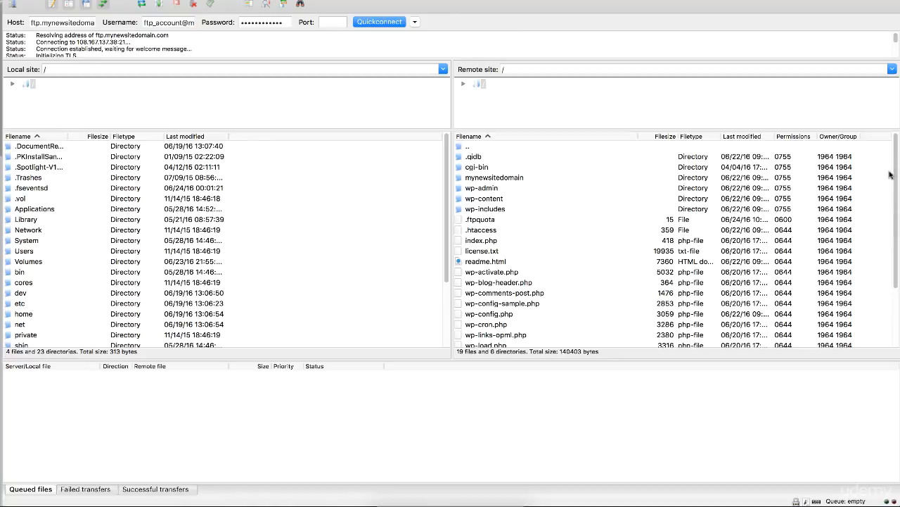
click(491, 233)
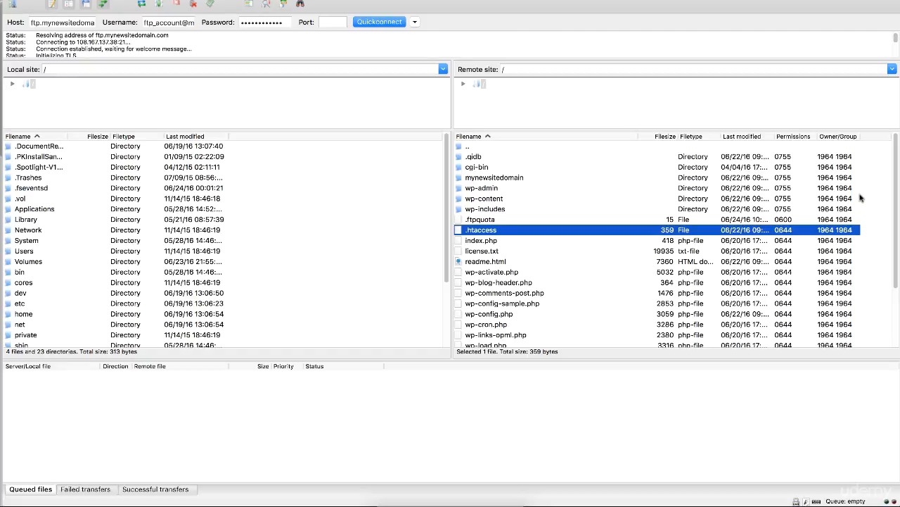
click(871, 159)
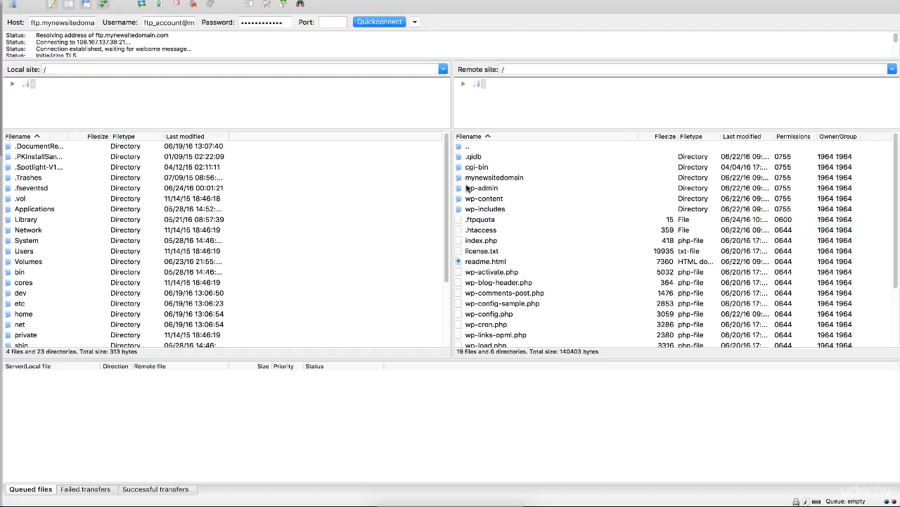
Delete all files and directories in the remote root except .htaccess, and enlarge the message log to follow the deletion.
key(super+a)
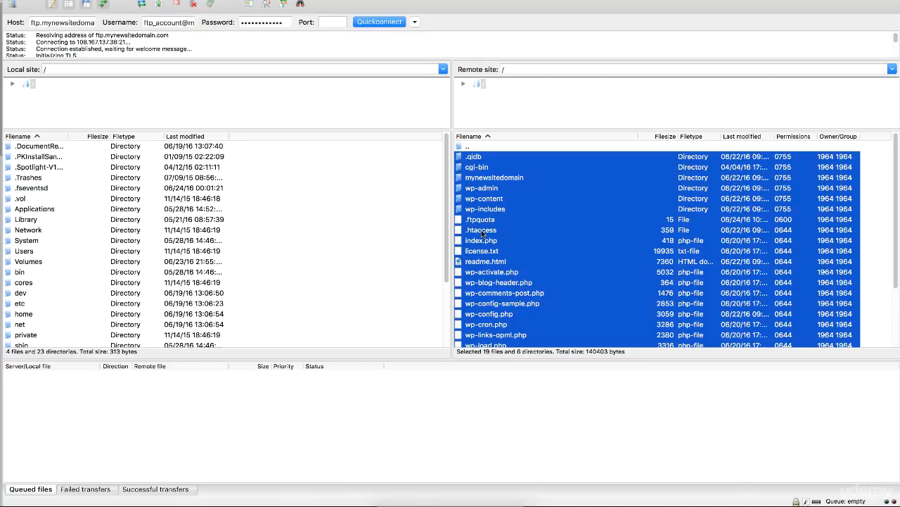
super+click(482, 230)
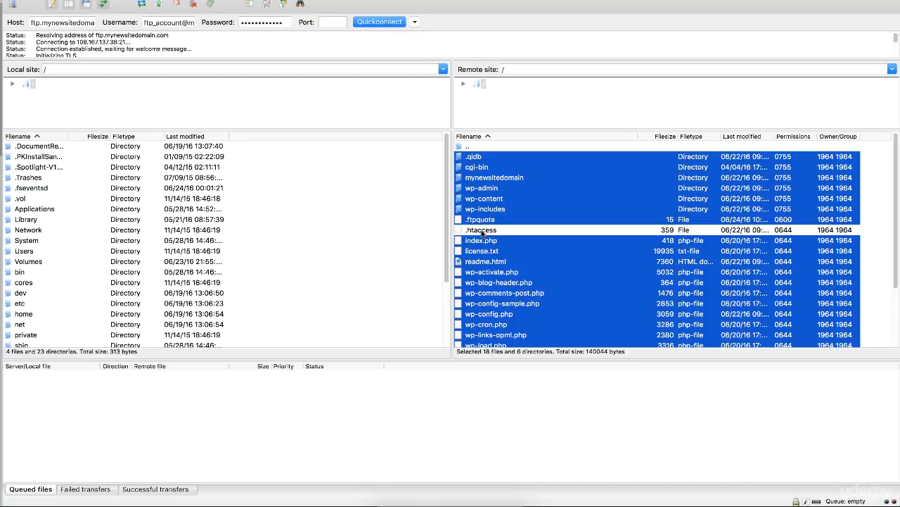
scroll(895, 223, down, 2)
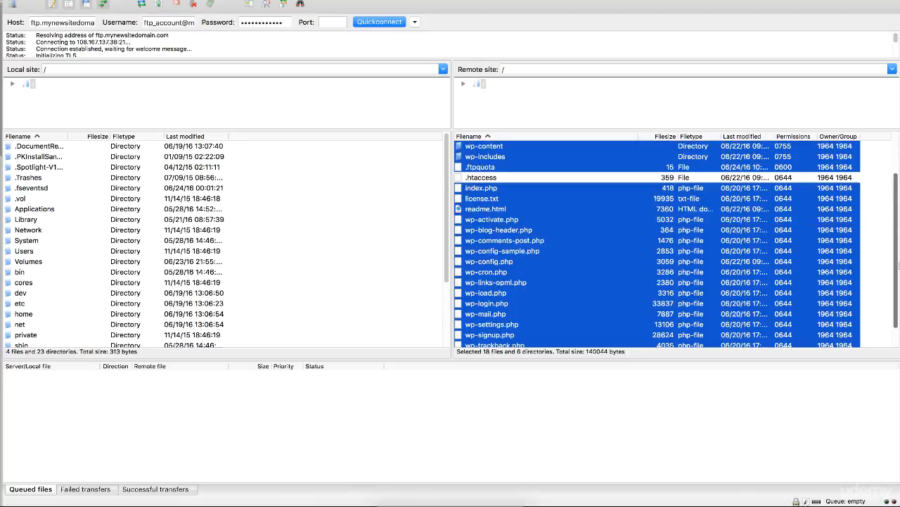
scroll(671, 179, down, 1)
scroll(671, 180, up, 3)
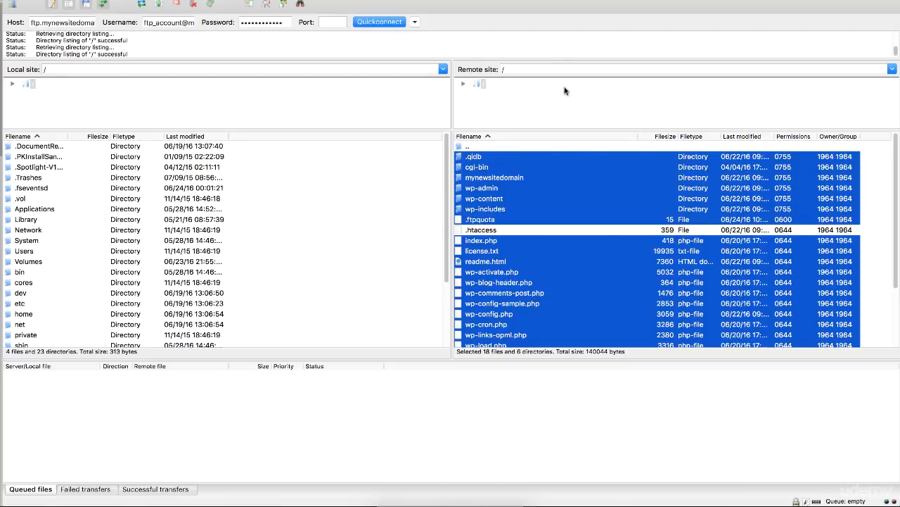
right_click(484, 210)
click(512, 291)
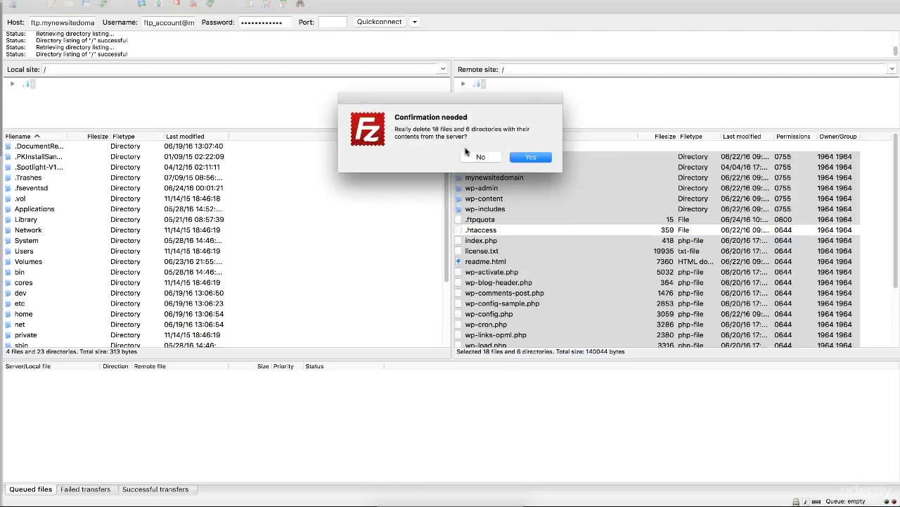
click(532, 157)
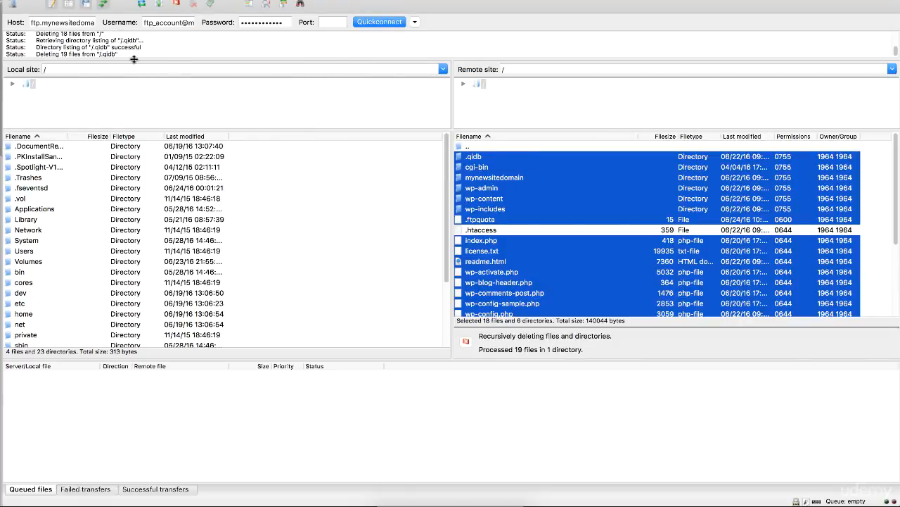
drag(125, 60, 109, 133)
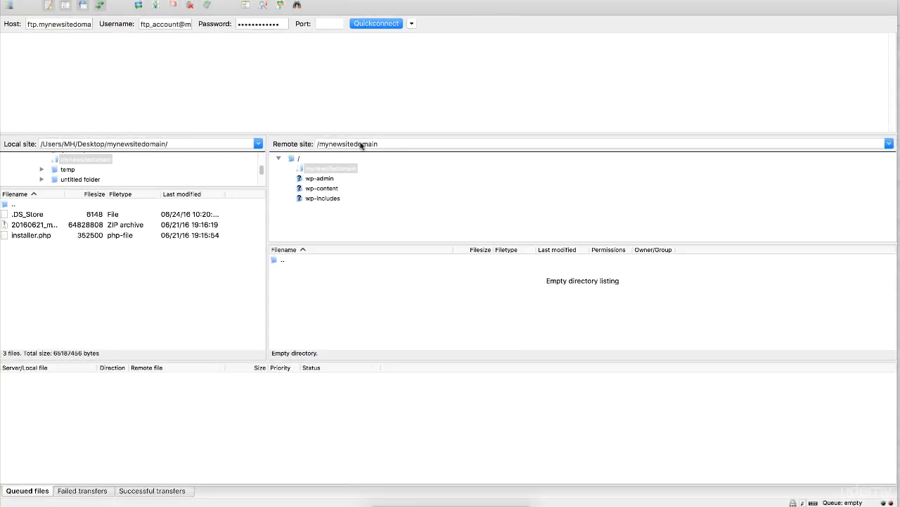
Widen the local Filename column and upload the 20160621_myoldsitedomain ZIP archive and installer.php to the remote /mynewsitedomain folder.
drag(63, 193, 95, 197)
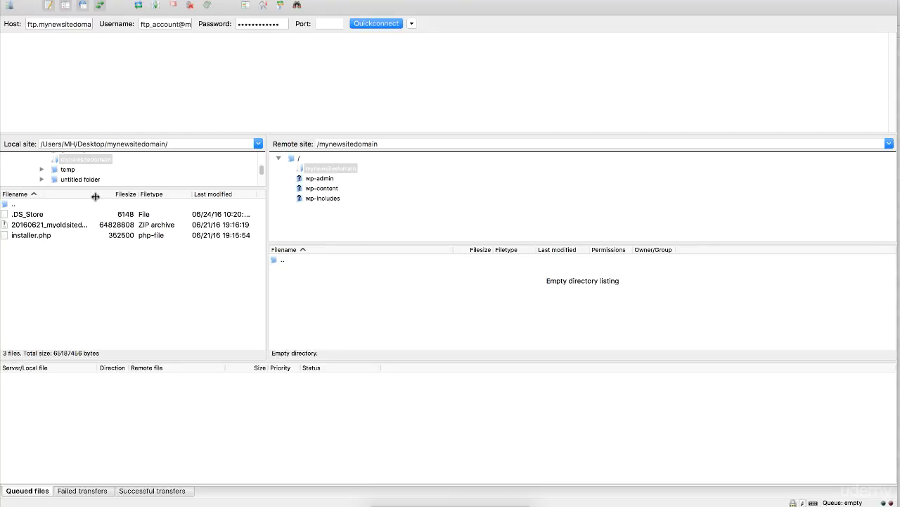
drag(95, 196, 181, 211)
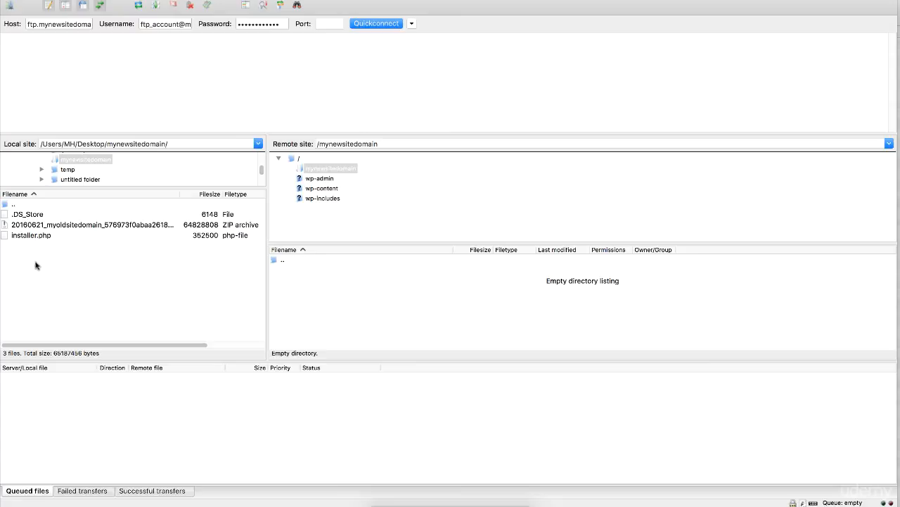
click(30, 236)
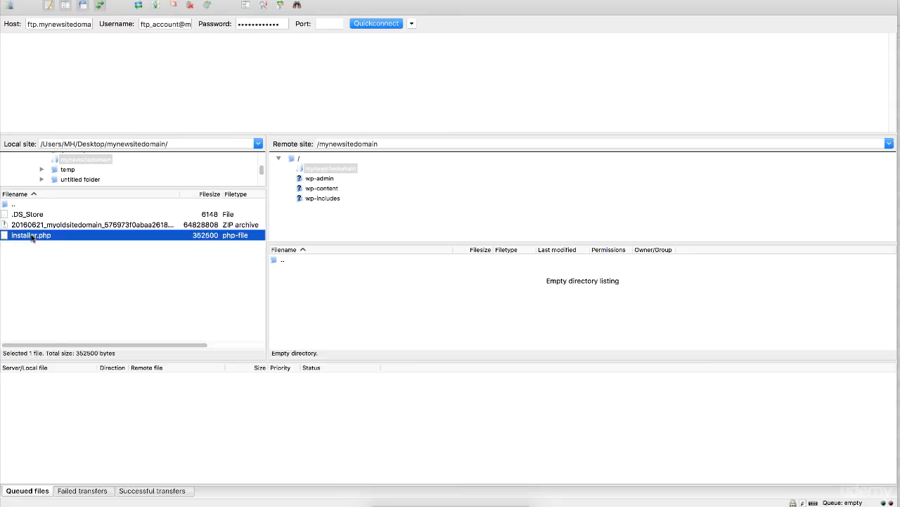
shift+click(52, 225)
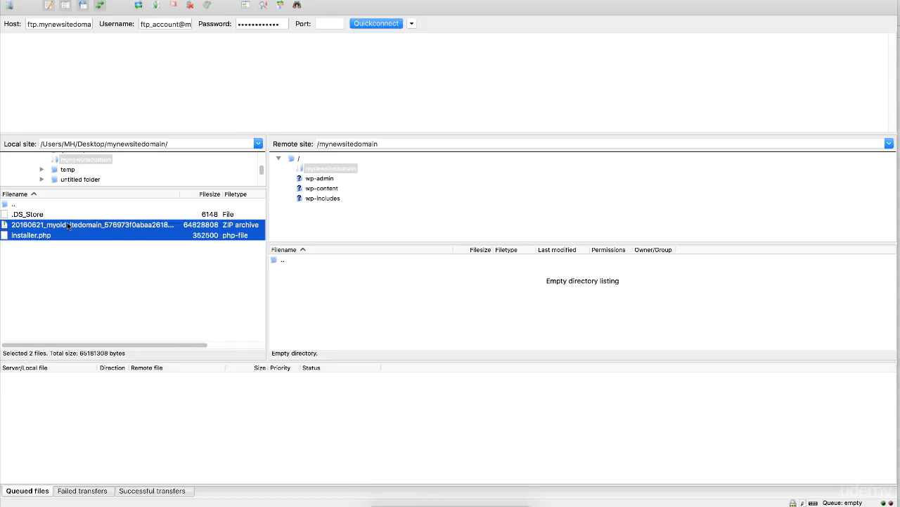
drag(68, 225, 332, 303)
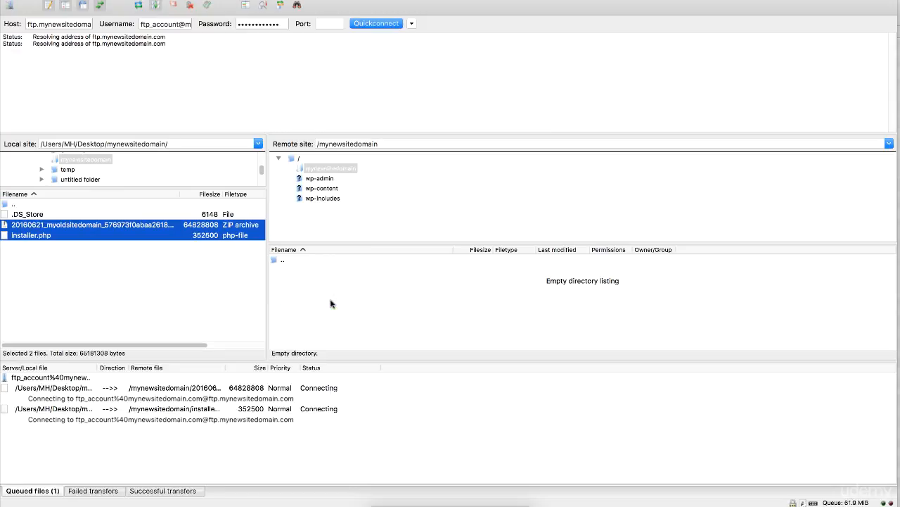